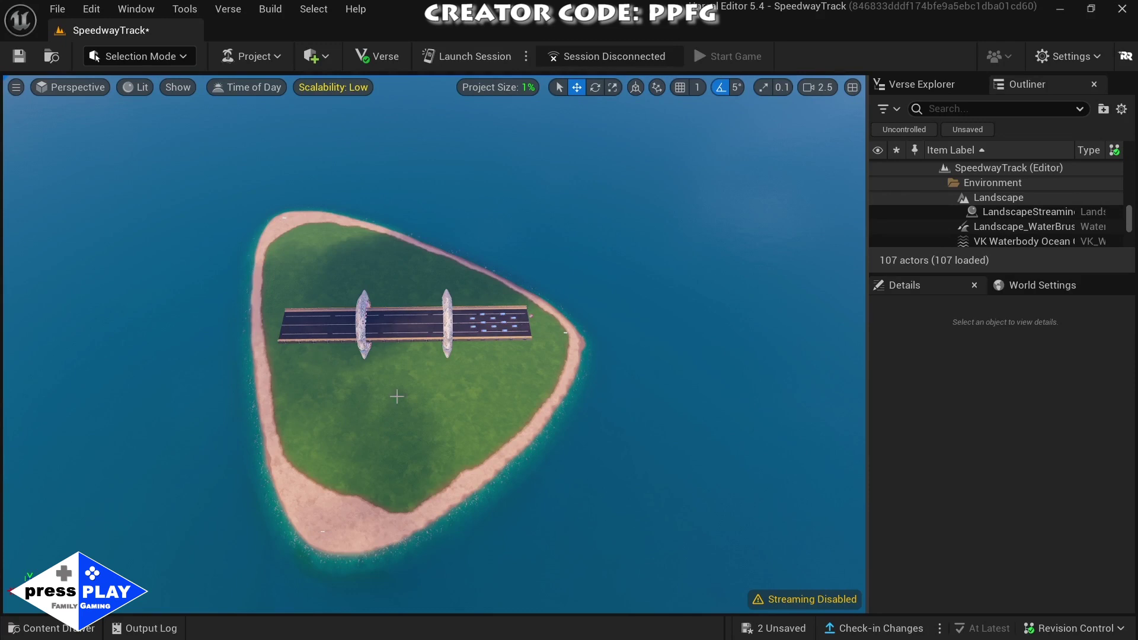
- Select the RR Track's spline and dock a narrow Style Editor beside the viewport with its track settings showing
click(294, 326)
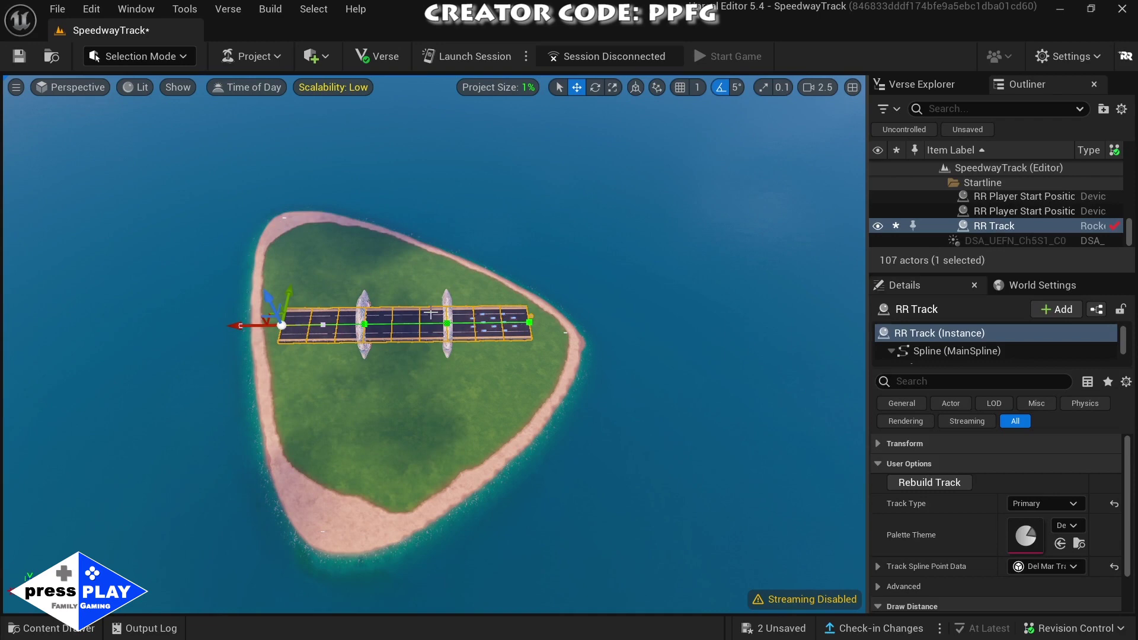
click(235, 326)
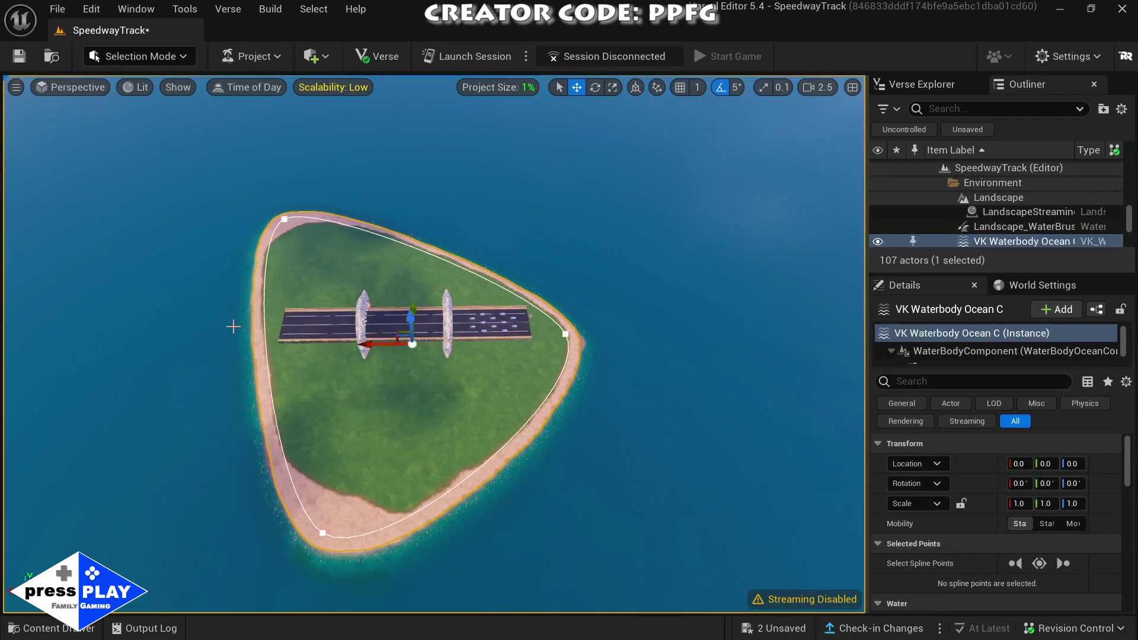
click(291, 325)
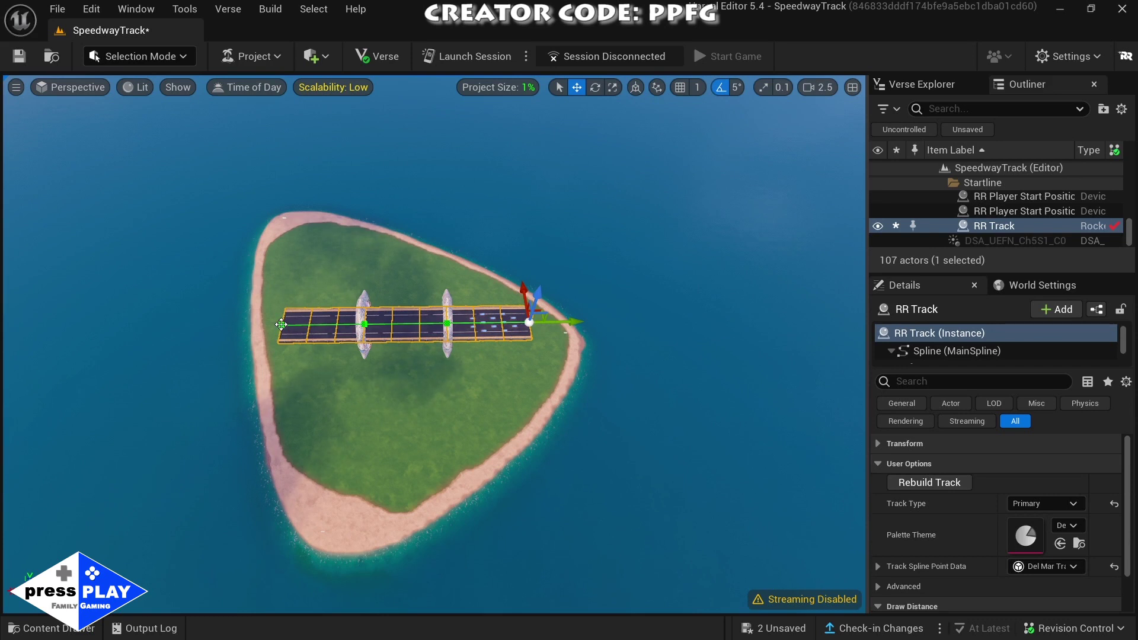
click(281, 325)
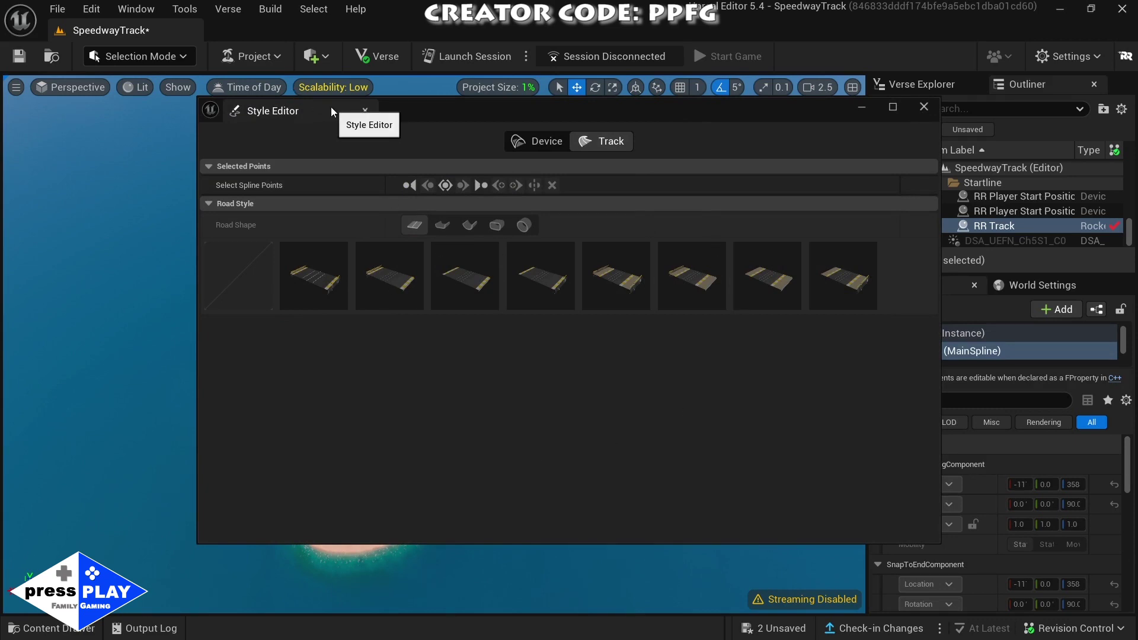
drag(330, 106, 56, 279)
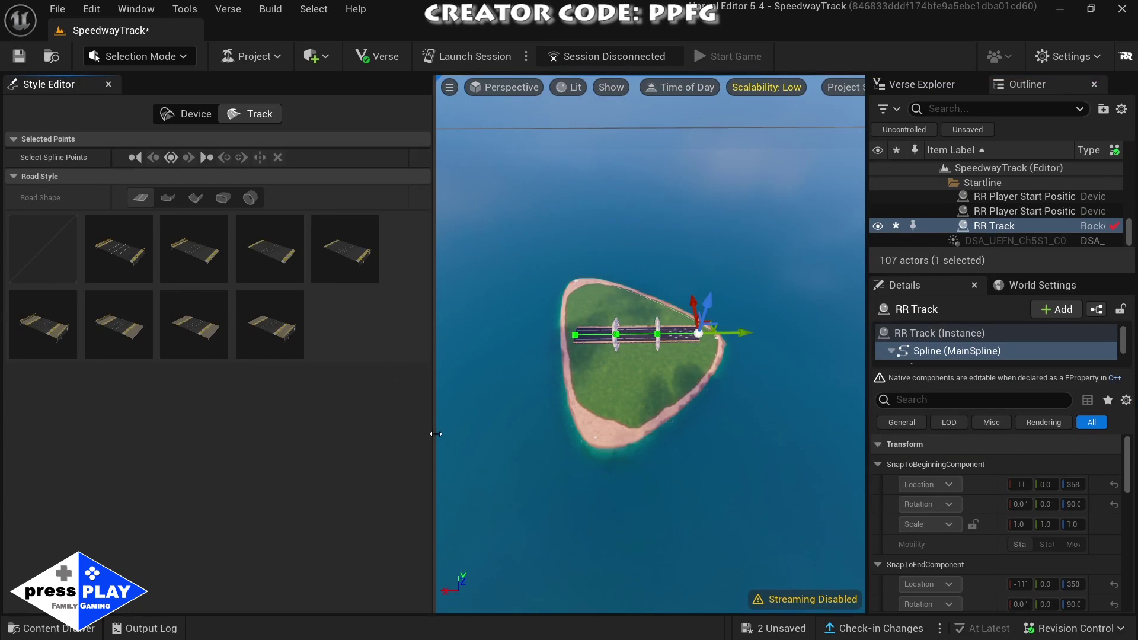
drag(435, 433, 260, 449)
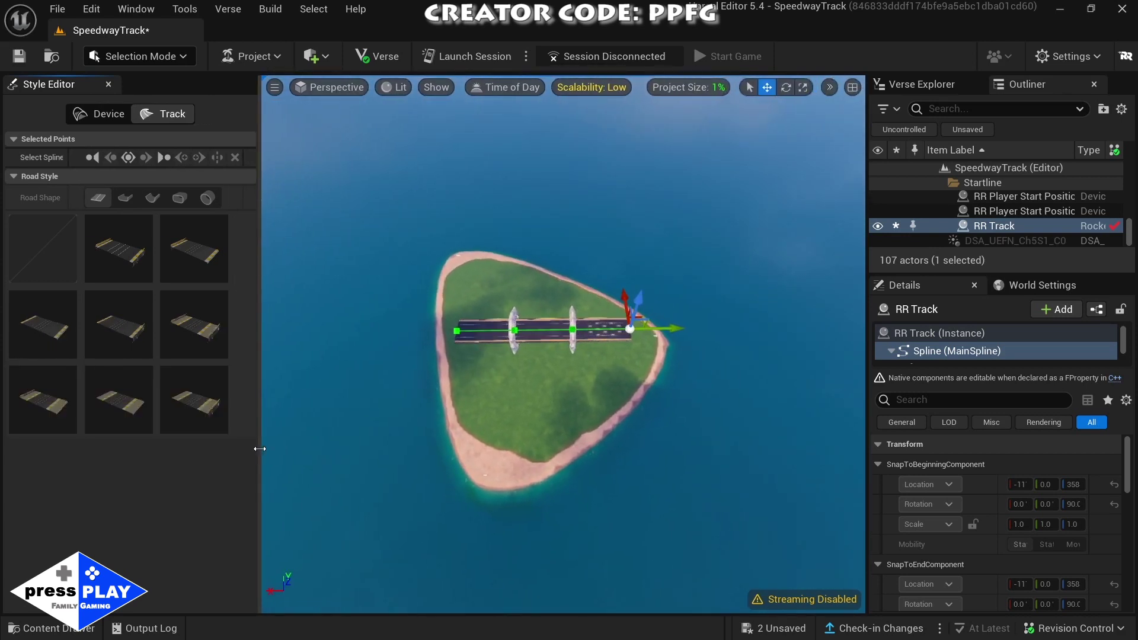
- Extend the track's finish end with new spline points off the island, around a curve and back parallel to the starting straight
click(456, 329)
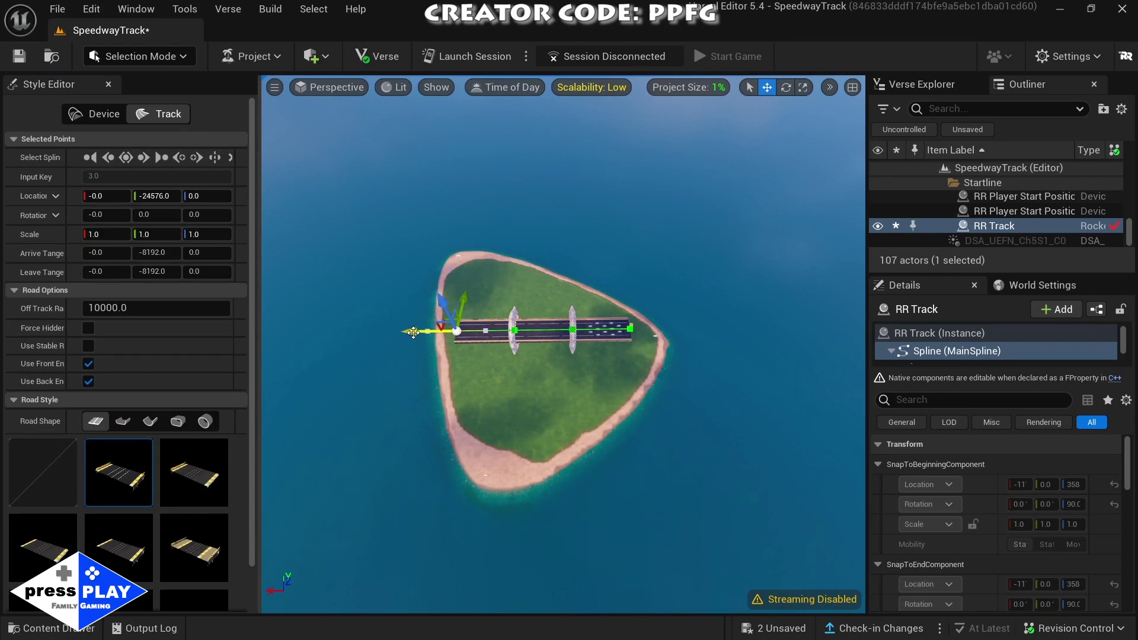
alt+drag(413, 332, 273, 349)
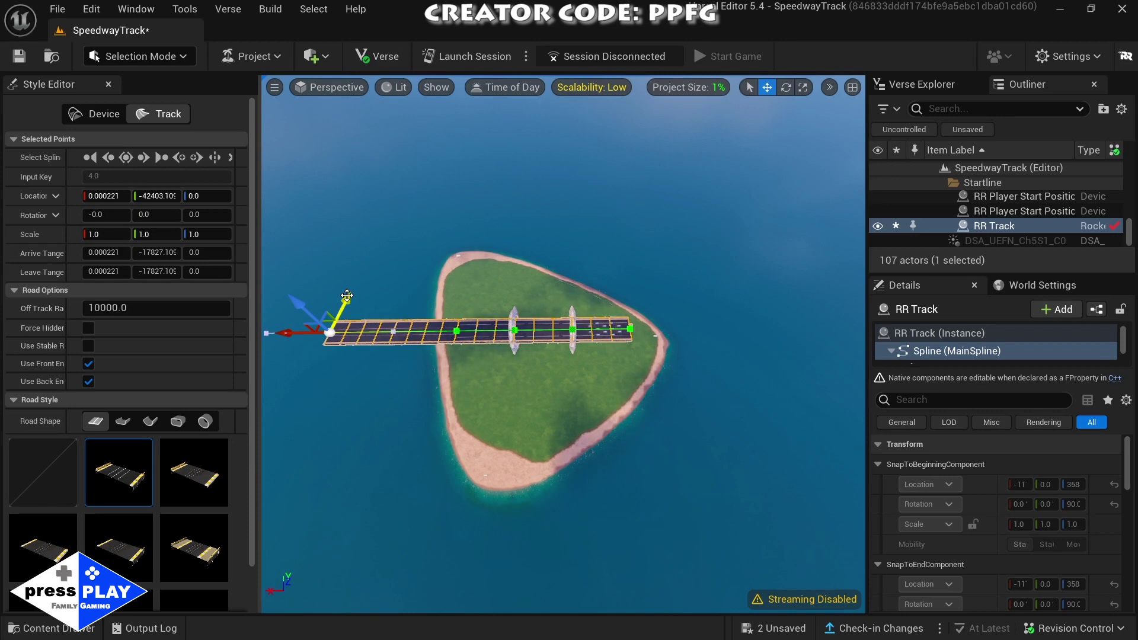
alt+drag(346, 296, 356, 240)
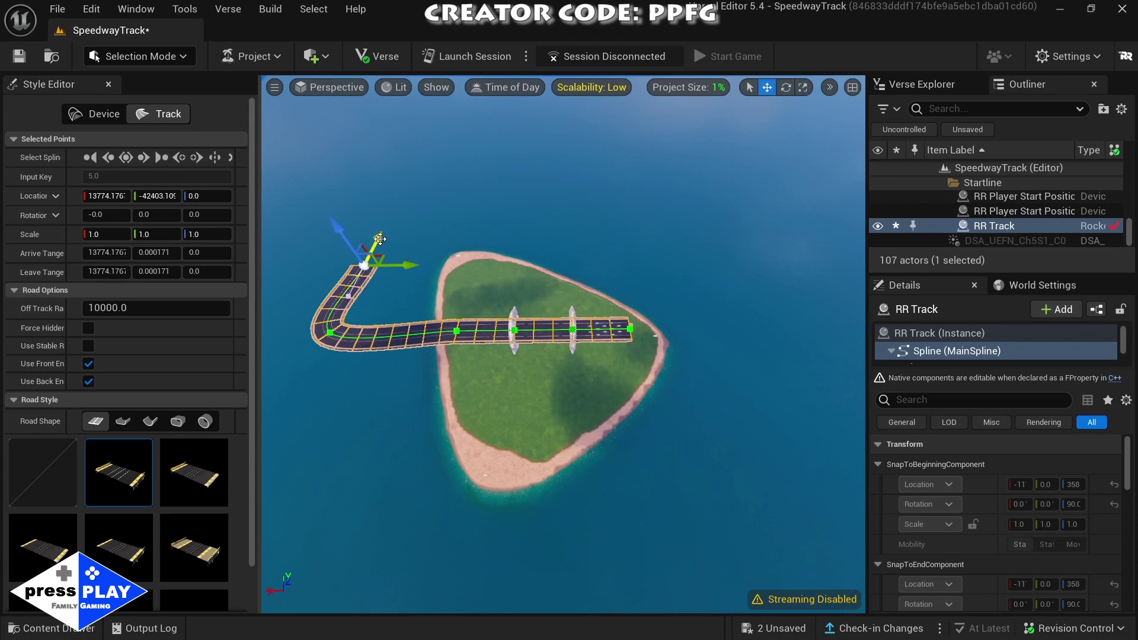
drag(380, 239, 559, 239)
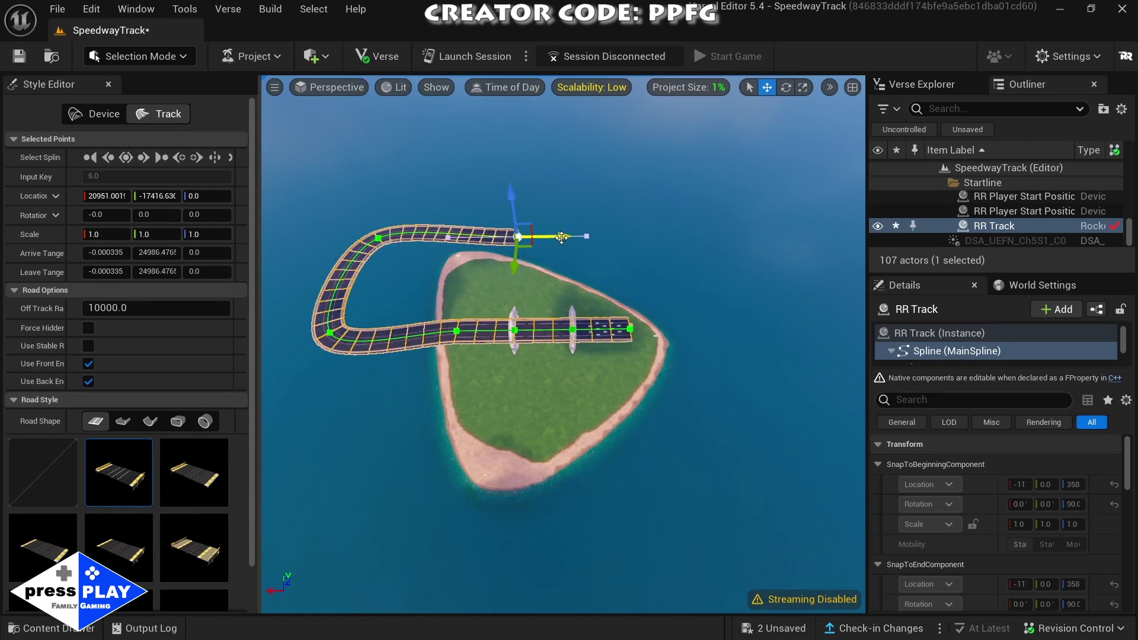
- Add spline points along the far straight and around the opposite end, lining up the last point with the start of the track
drag(563, 239, 833, 369)
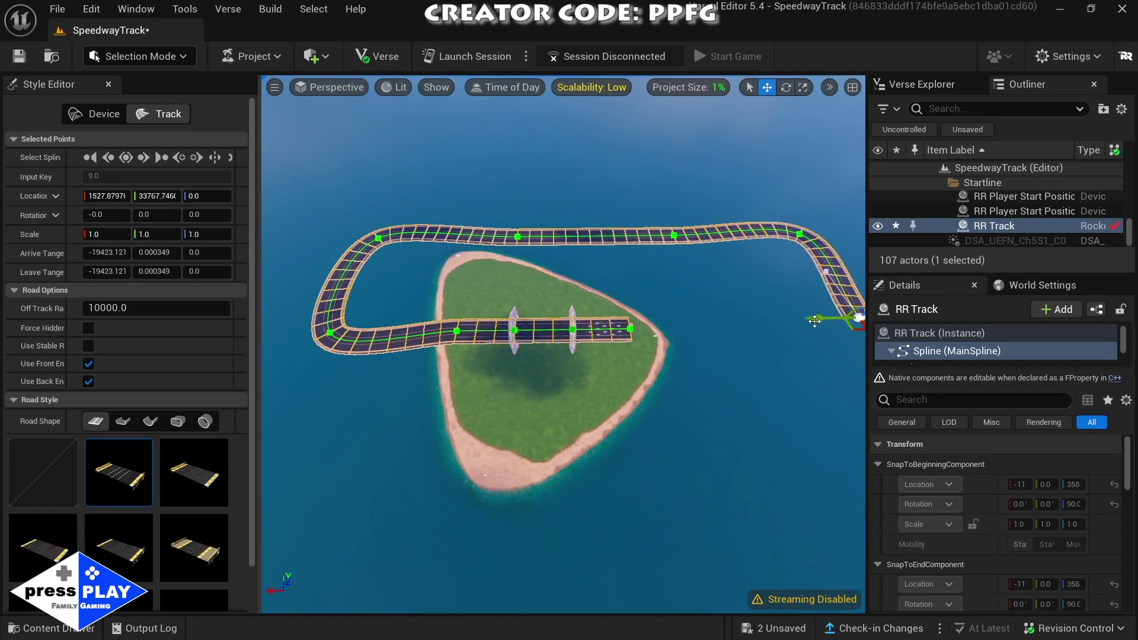
alt+drag(811, 320, 630, 349)
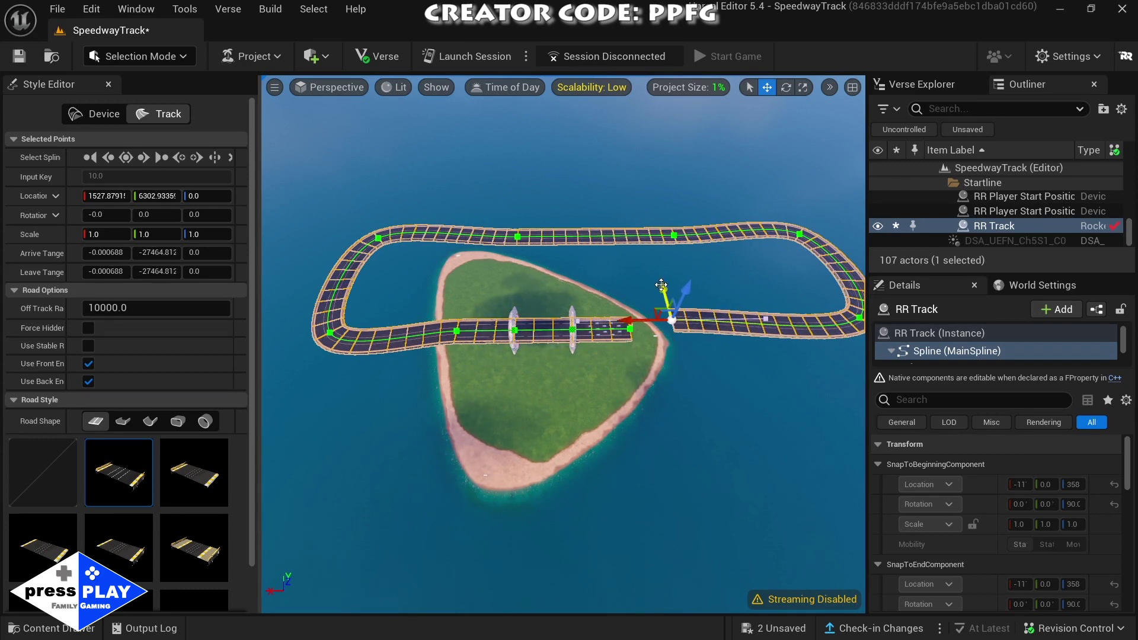
drag(661, 285, 661, 294)
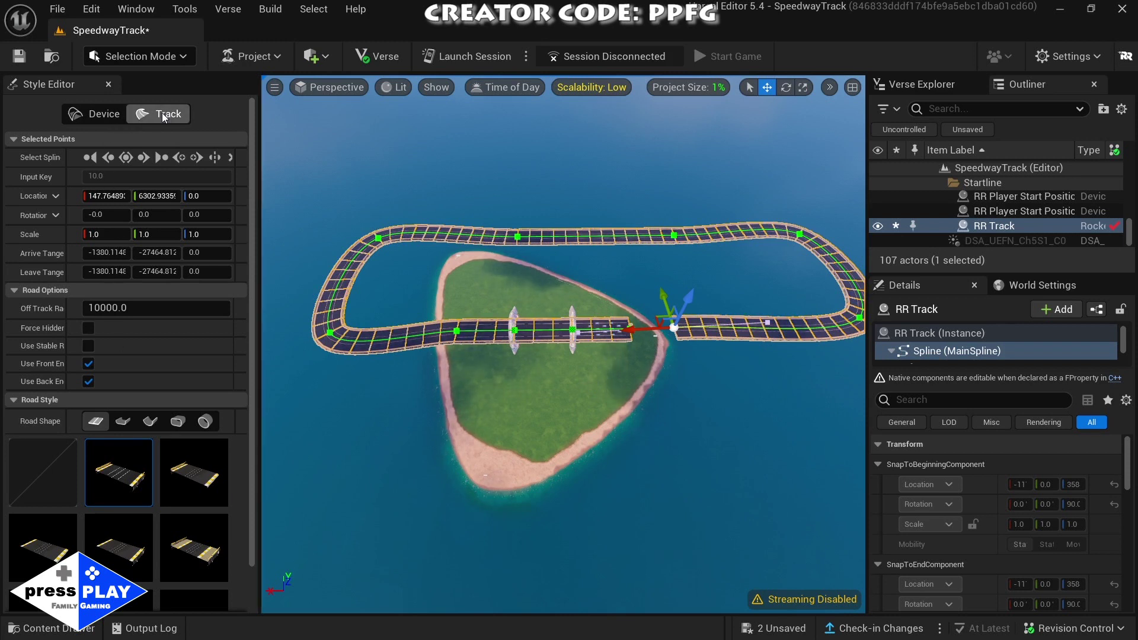
click(95, 115)
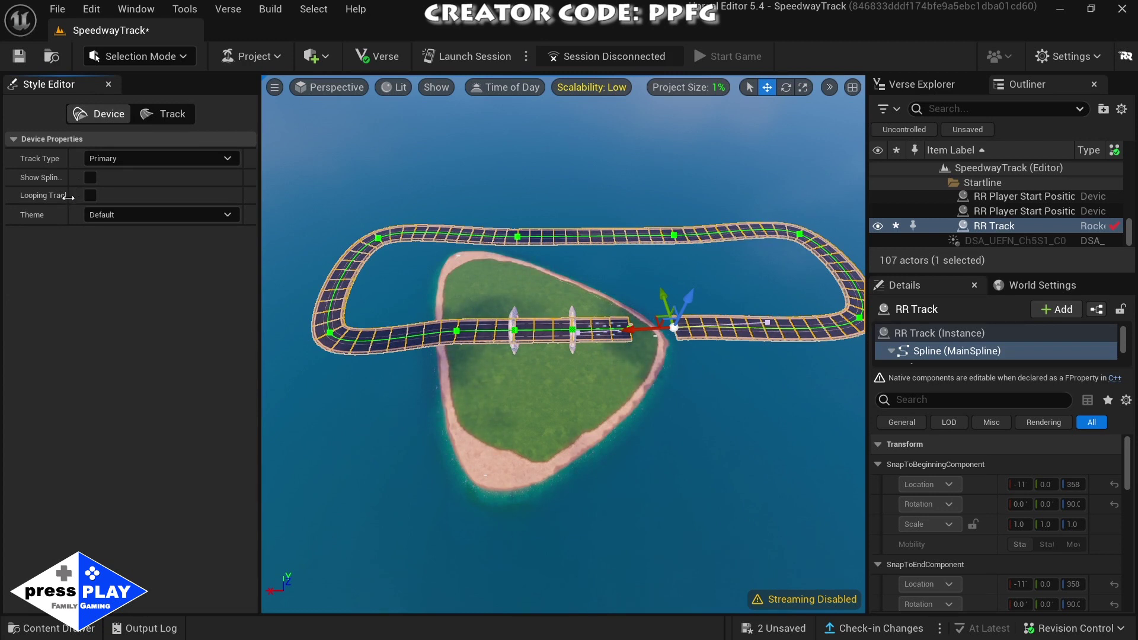
mouse_move(68, 197)
mouse_down()
mouse_move(94, 198)
mouse_move(83, 201)
mouse_up()
click(106, 195)
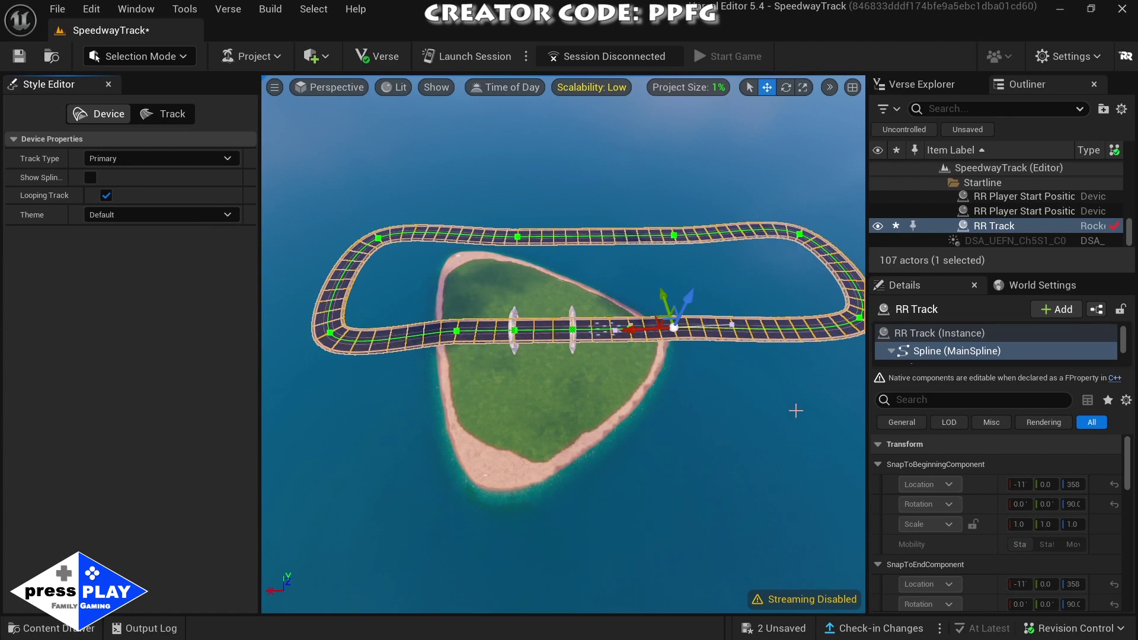
- Rotate the spline point at the first corner past the finish line so the road banks through the turn
mouse_move(786, 415)
right_down()
mouse_move(775, 394)
mouse_move(792, 404)
mouse_move(774, 404)
mouse_move(786, 415)
mouse_move(699, 415)
mouse_move(682, 314)
mouse_move(786, 414)
right_up()
key(w)
key(s)
key(w)
key(w)
key(w)
right_drag(700, 421, 700, 421)
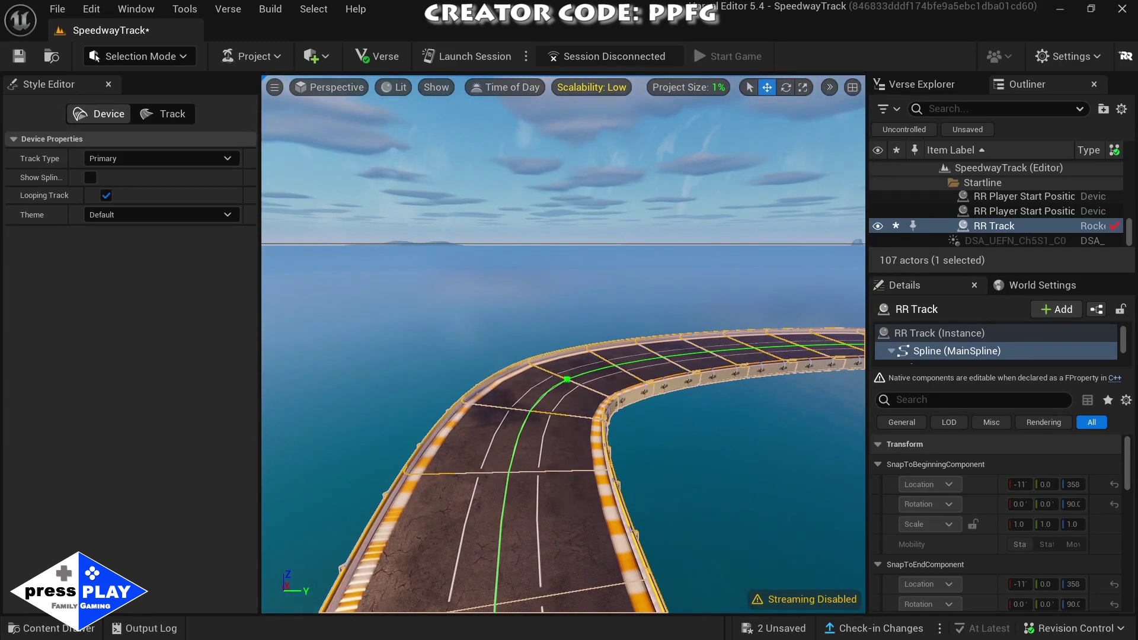
click(567, 378)
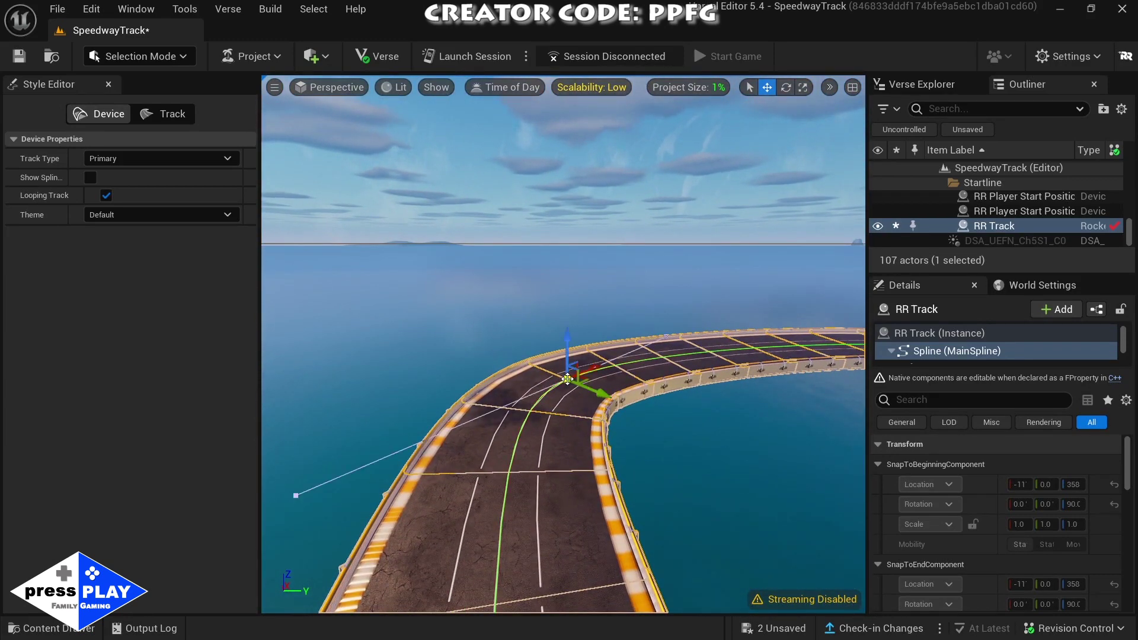
click(786, 88)
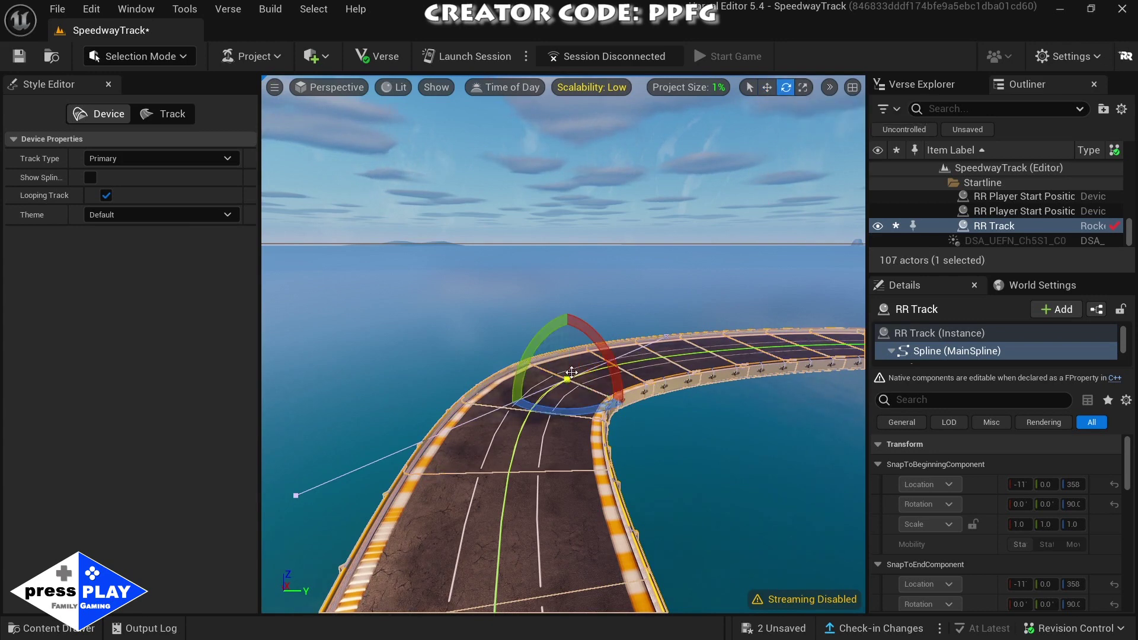
drag(595, 338, 613, 355)
- Bank the second corner at the same end of the circuit by rotating its spline point
right_drag(707, 335, 780, 297)
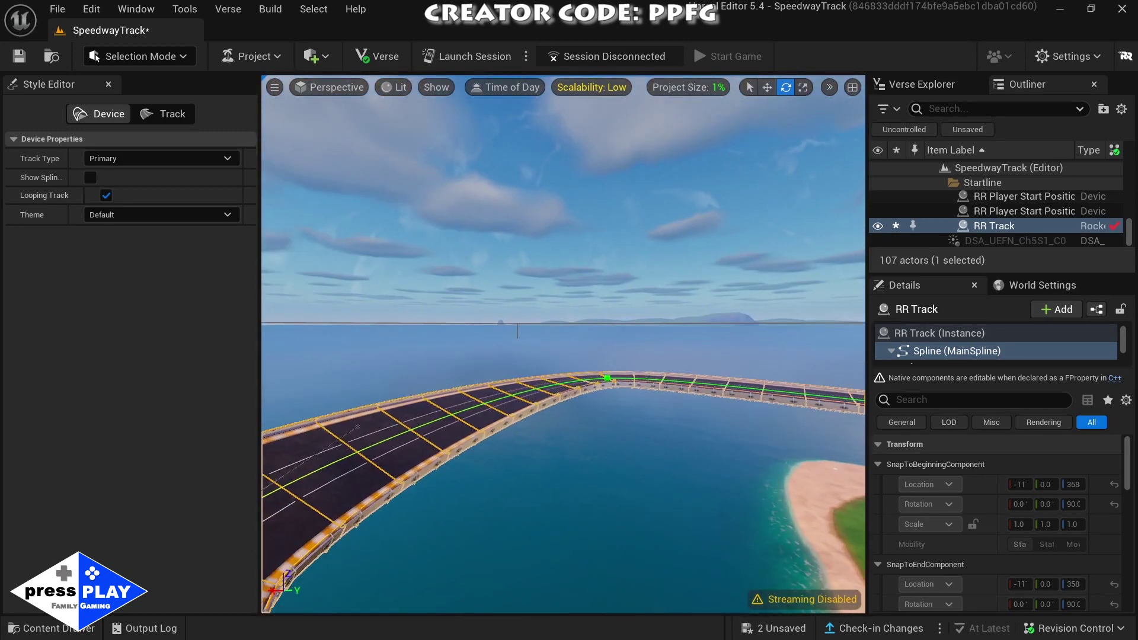
click(607, 378)
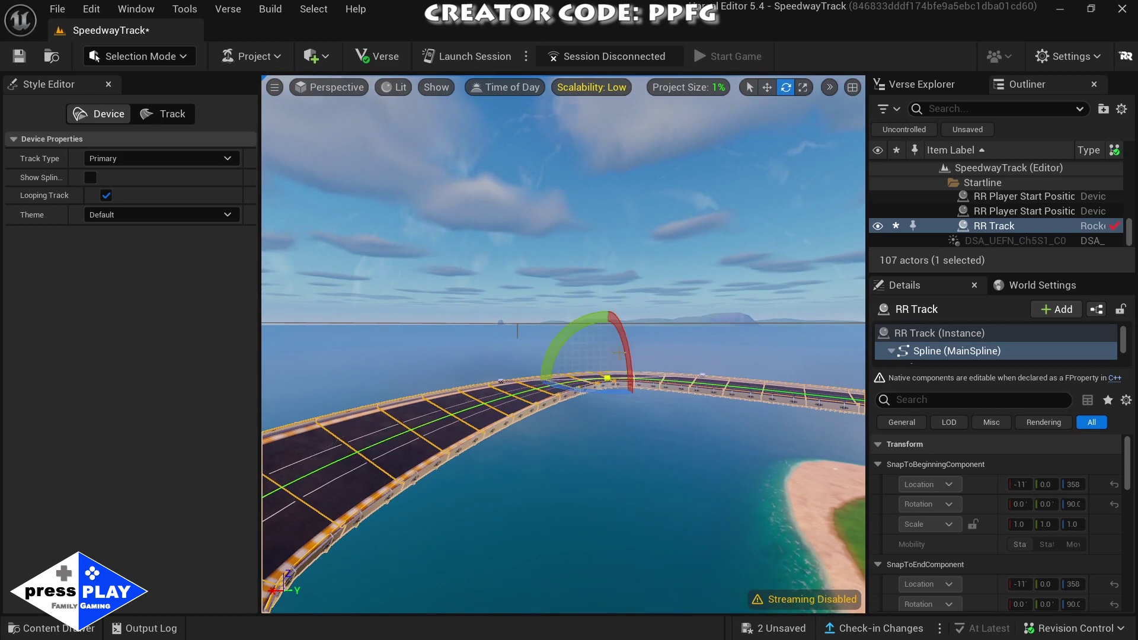
drag(625, 341, 629, 392)
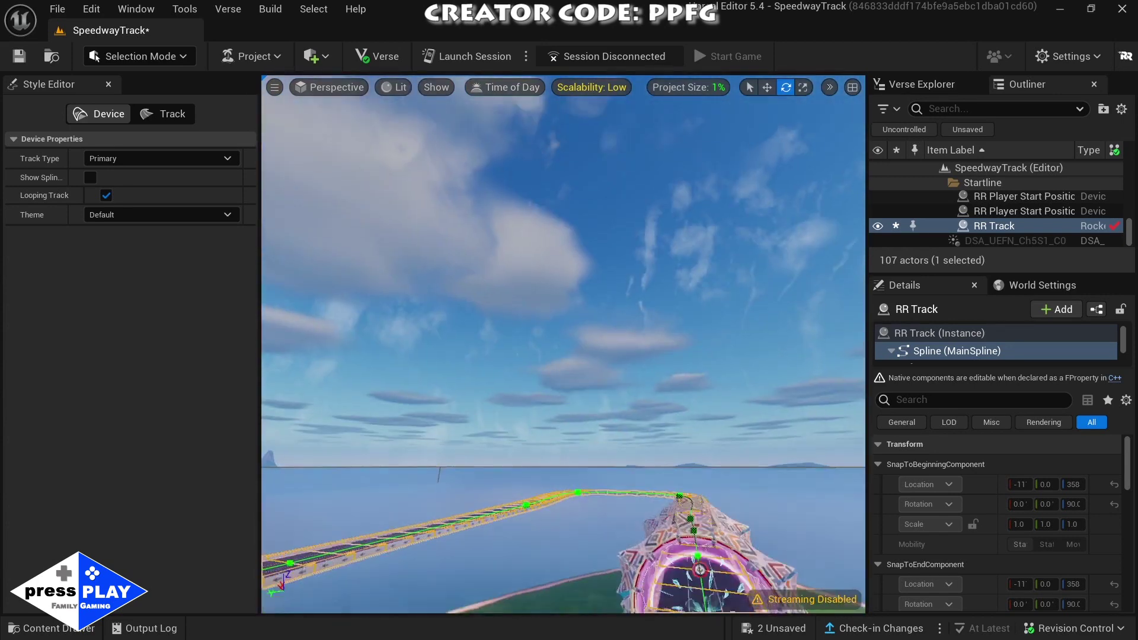
- Bank the curve at the opposite end of the circuit by rotating both of its corner spline points
key(w)
right_drag(563, 344, 566, 468)
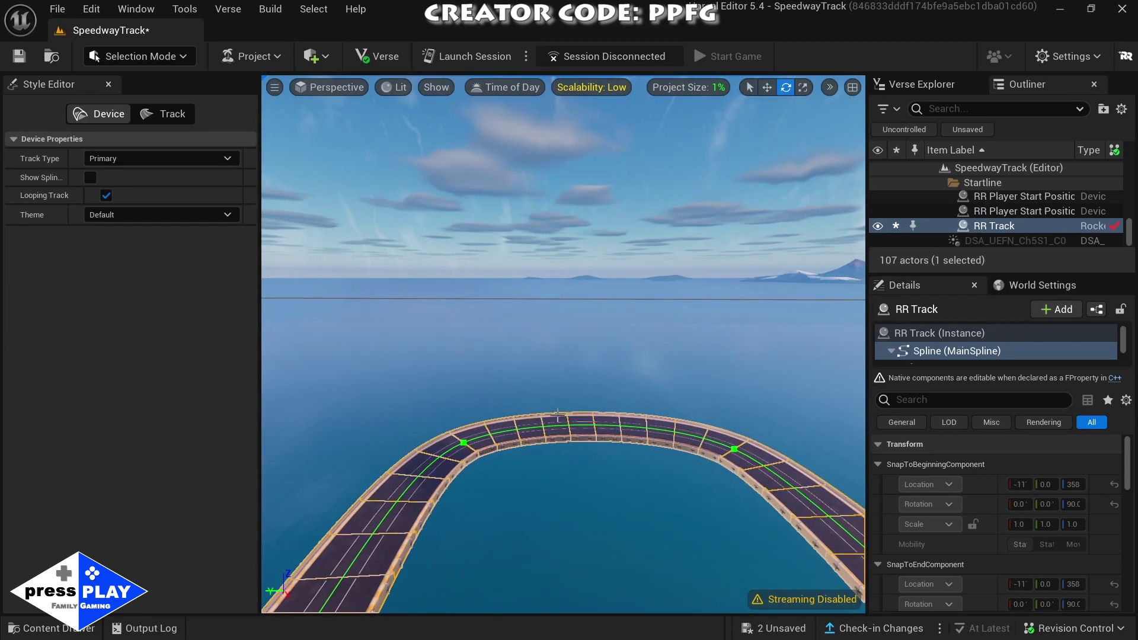
click(464, 443)
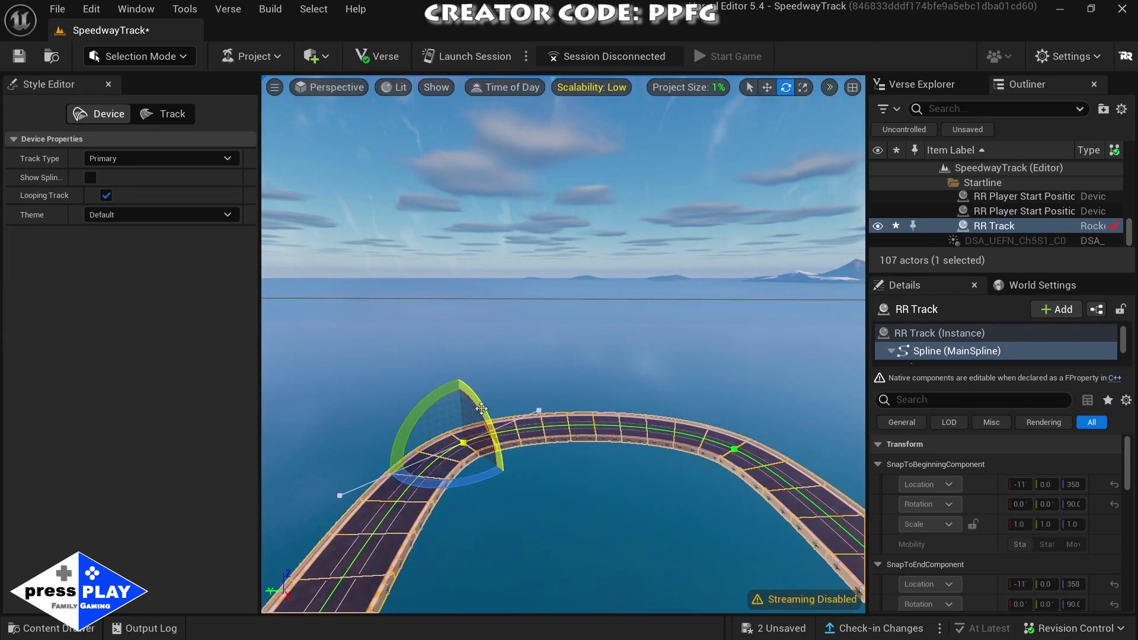
drag(481, 408, 476, 427)
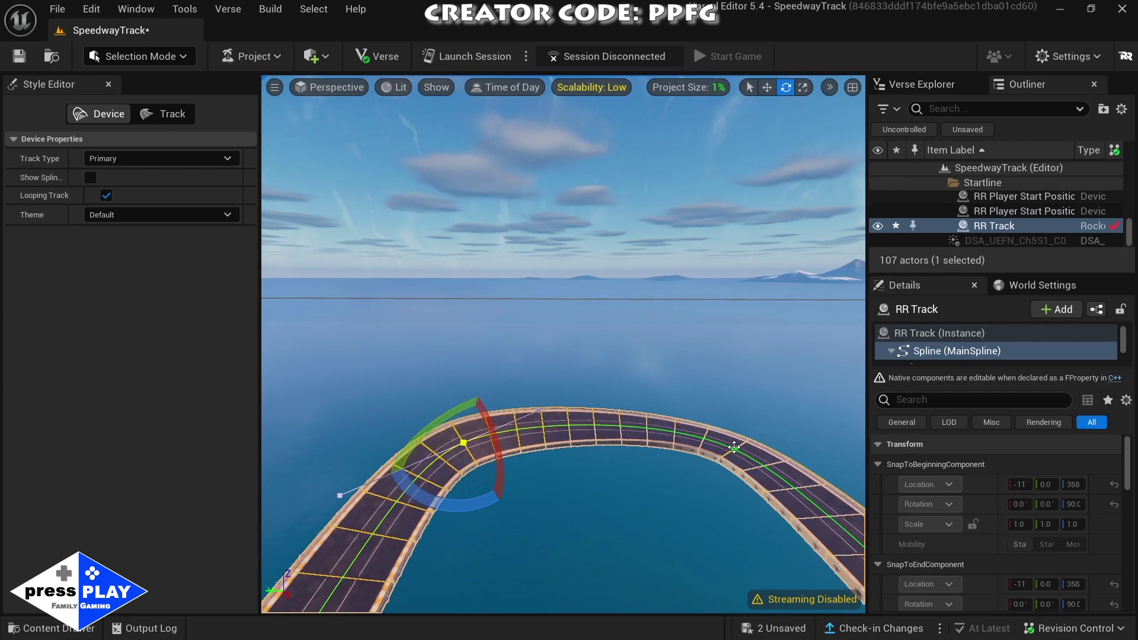
click(735, 448)
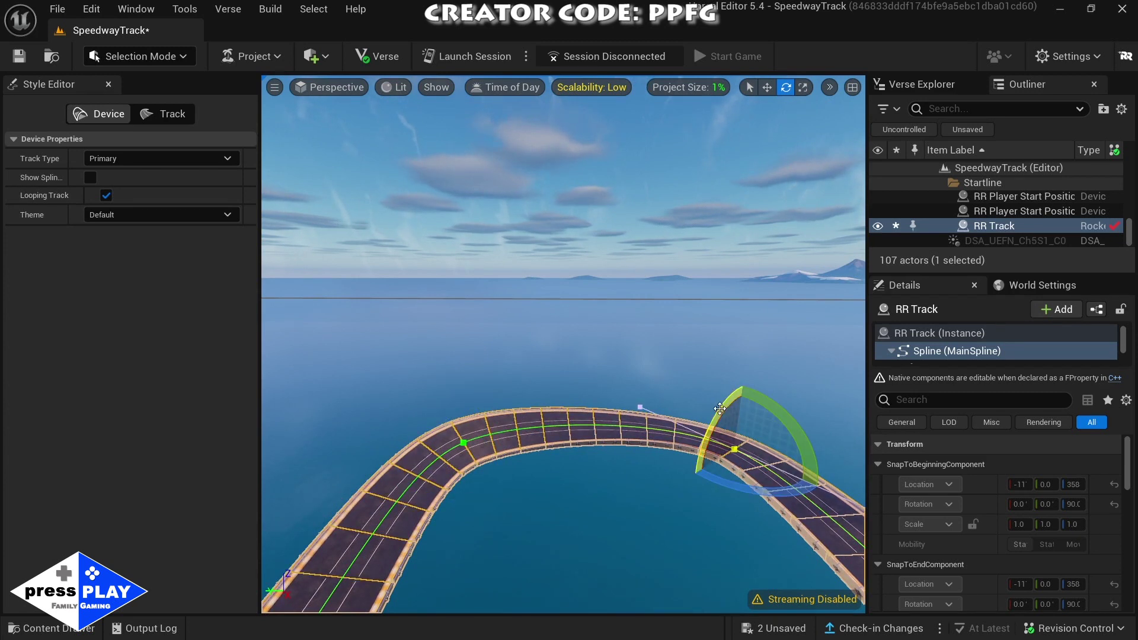
mouse_move(723, 408)
mouse_down()
mouse_move(734, 382)
mouse_move(721, 403)
mouse_up()
- Launch a session for the island, start the game and drive the car around the track to test it
mouse_move(624, 456)
right_down()
mouse_move(682, 433)
mouse_move(765, 474)
mouse_move(770, 503)
mouse_move(776, 480)
mouse_move(812, 488)
mouse_move(855, 453)
mouse_move(607, 453)
mouse_move(640, 452)
mouse_move(663, 466)
mouse_move(604, 457)
mouse_move(637, 470)
mouse_move(627, 477)
mouse_move(623, 455)
right_up()
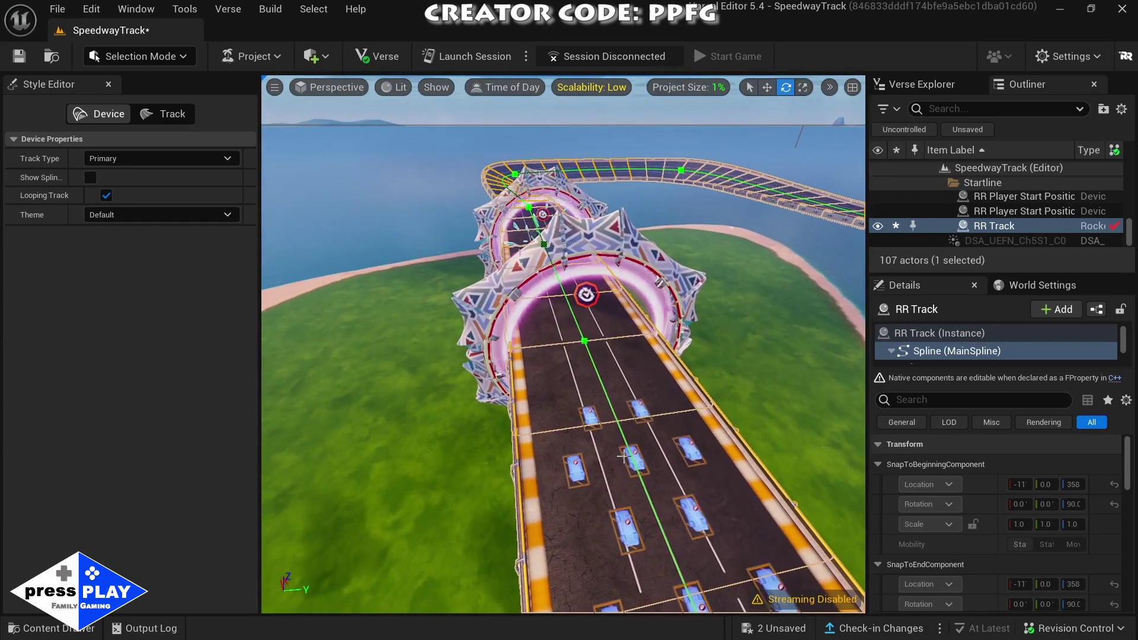
click(460, 57)
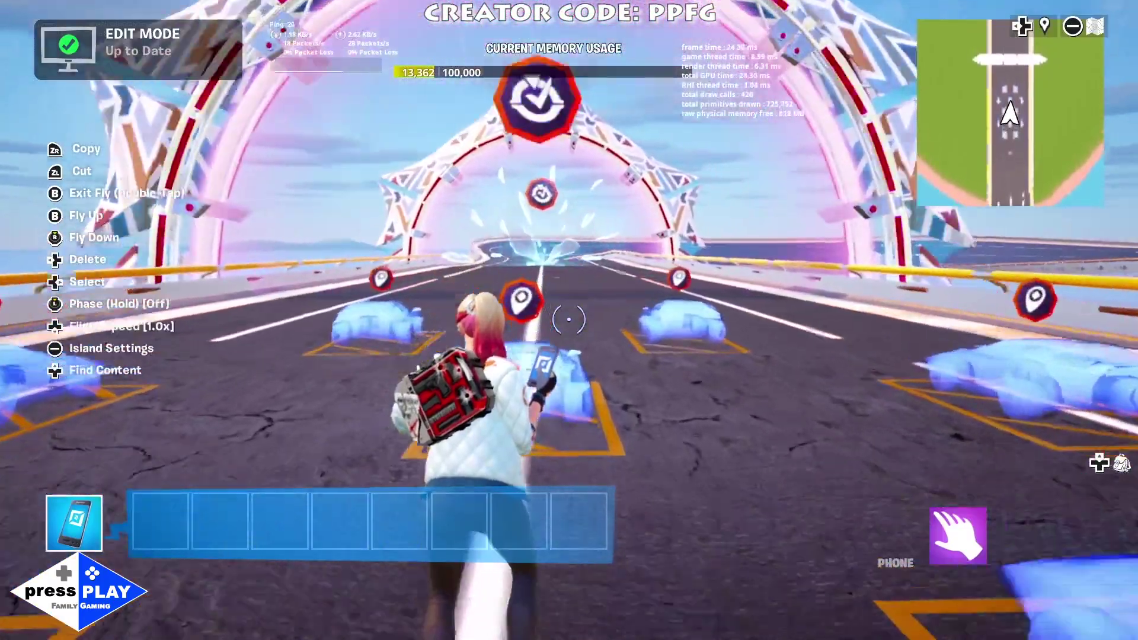
key(Escape)
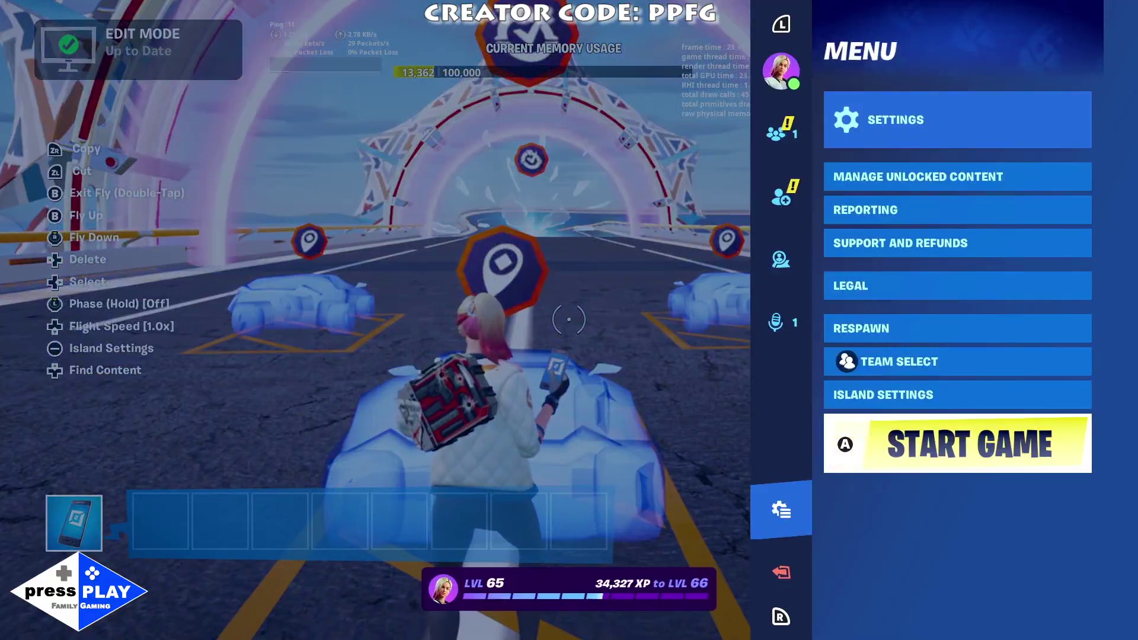
key(Return)
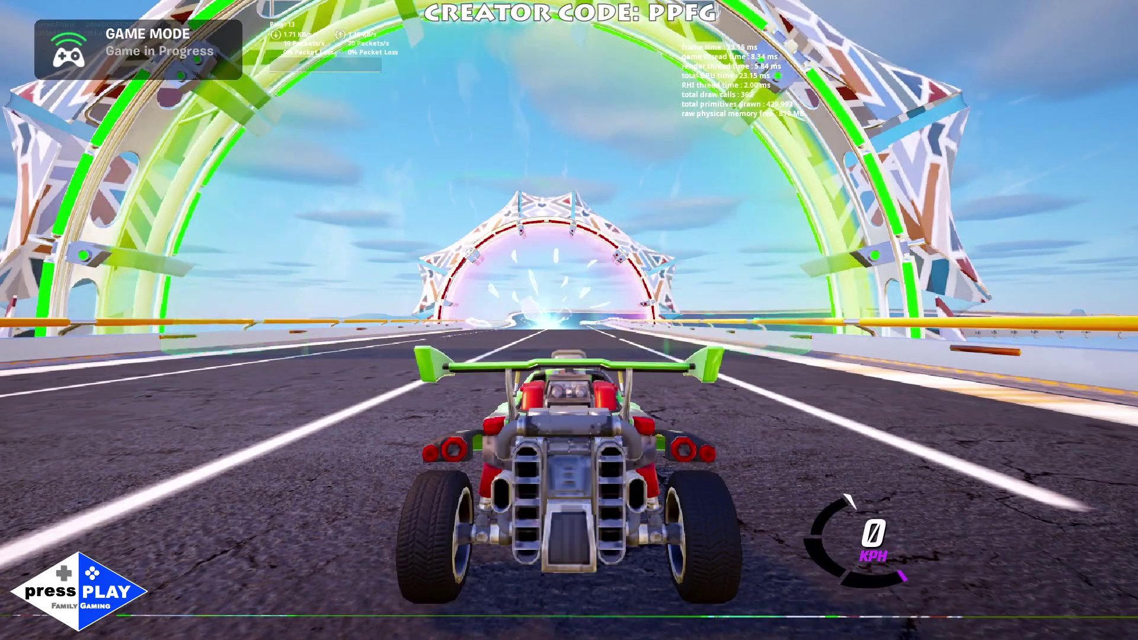
key(w)
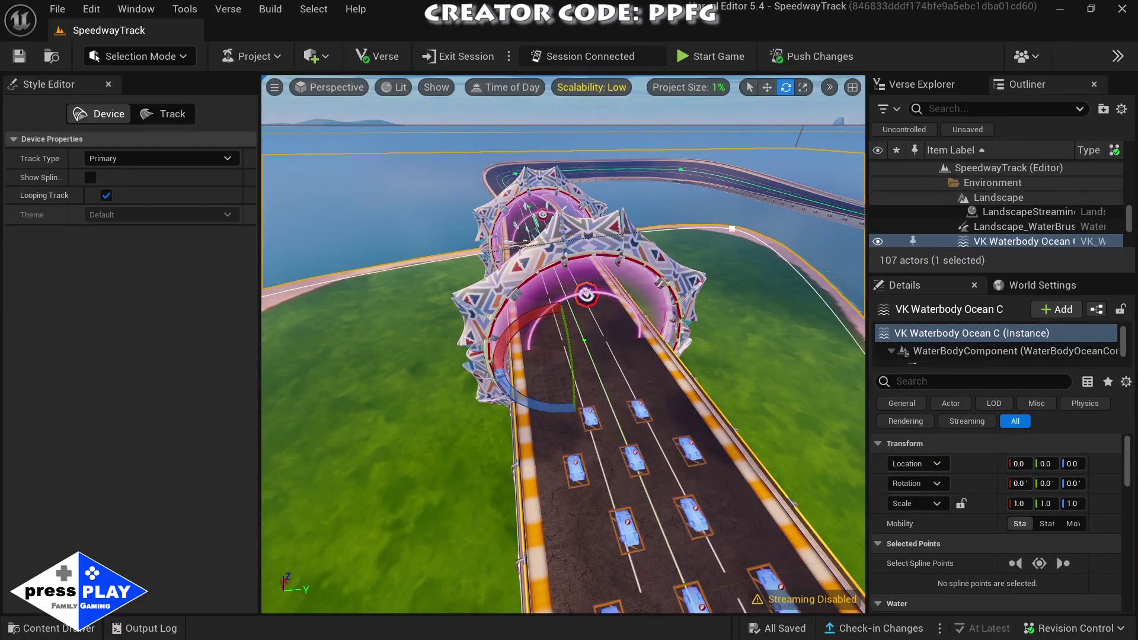
- Move the finish-line checkpoint and the checkered start line together along the track to behind the starting grid, adjusting their alignment across the road
right_drag(632, 413, 696, 497)
key(w)
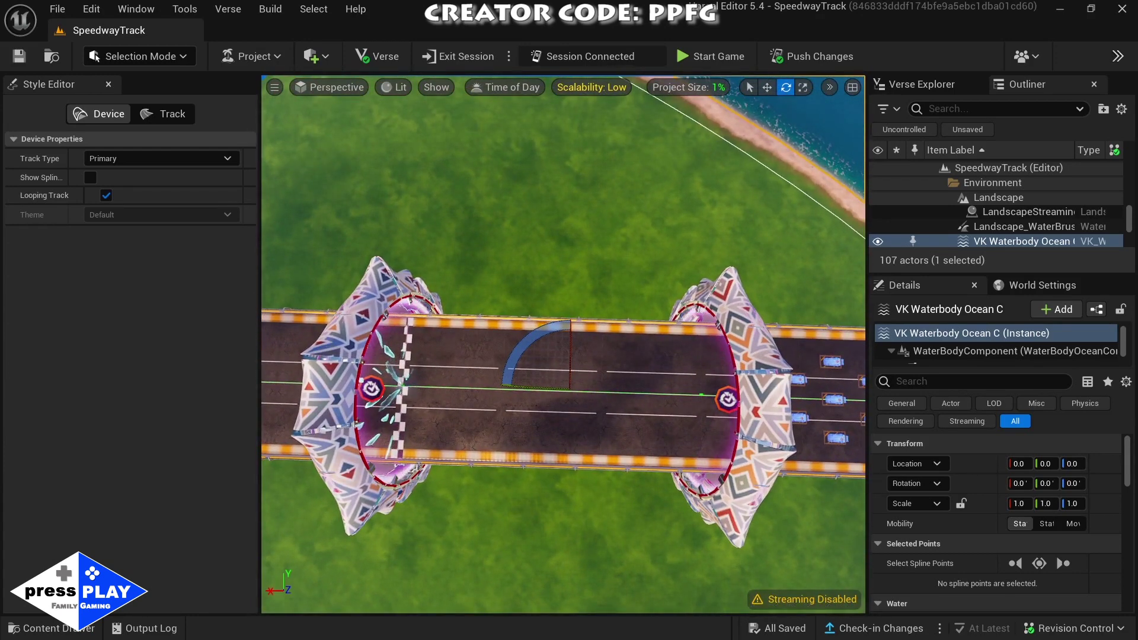
click(331, 348)
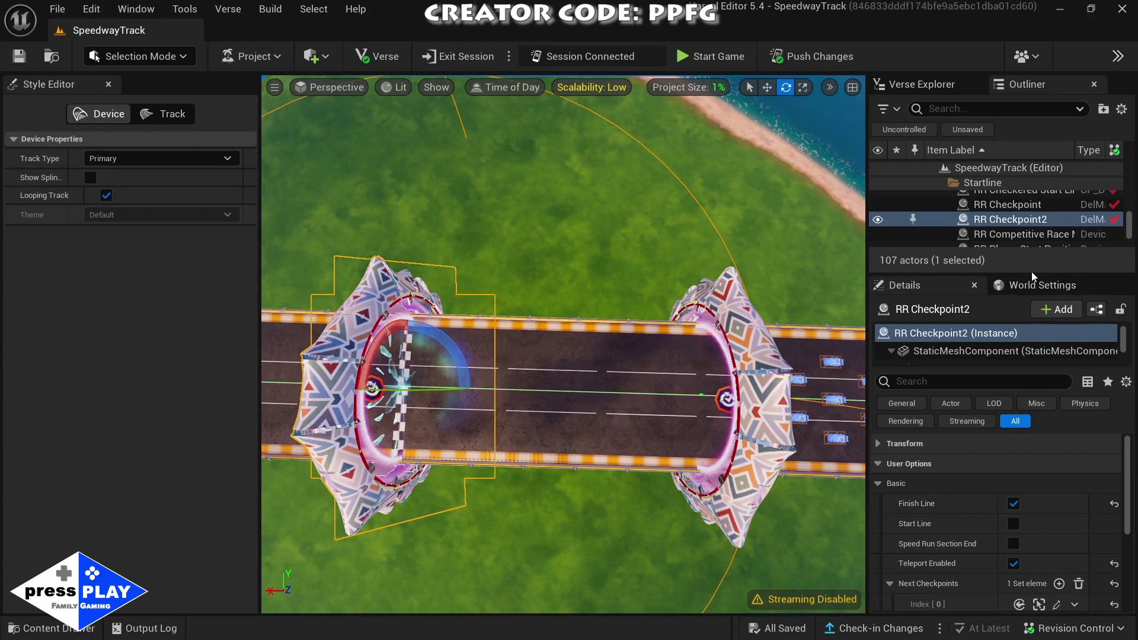
drag(1030, 274, 1034, 347)
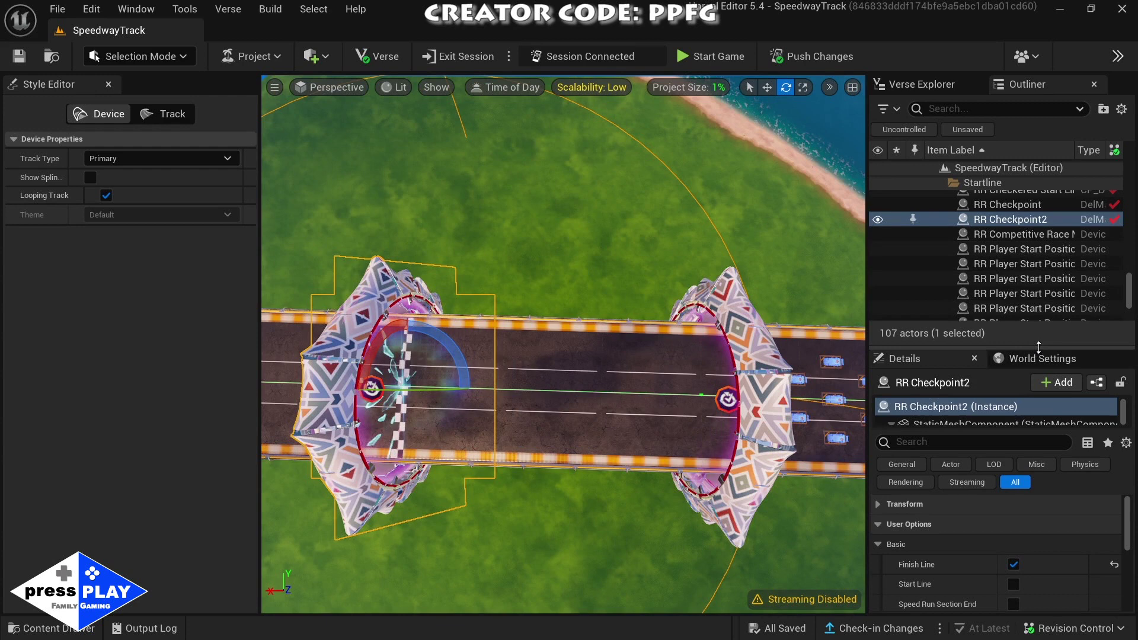
scroll(1041, 285, up, 3)
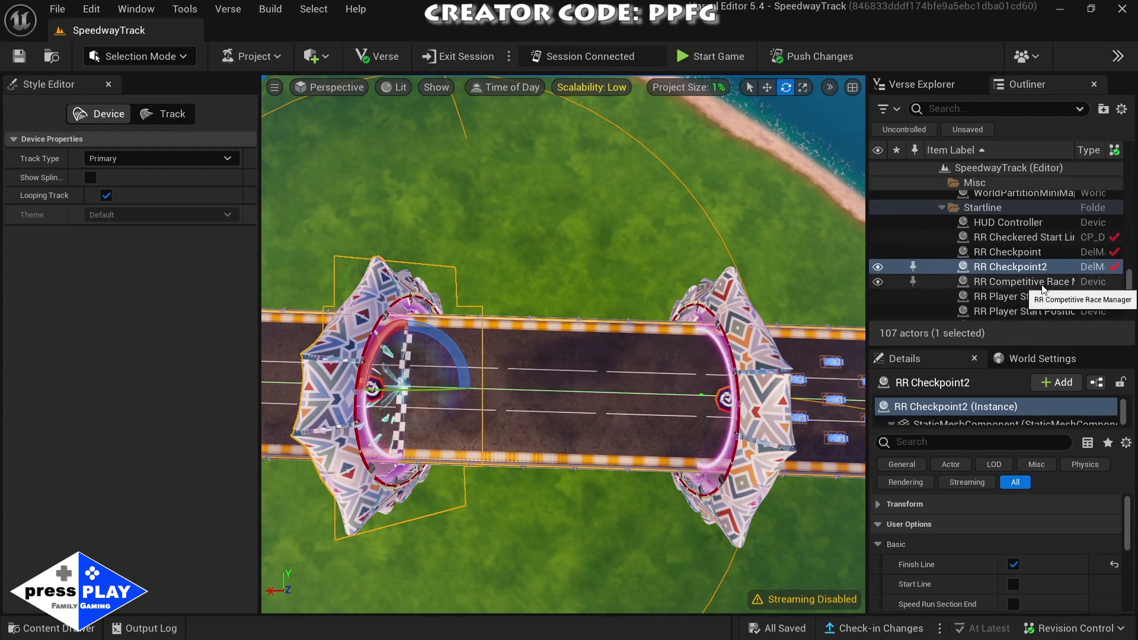
ctrl+click(961, 239)
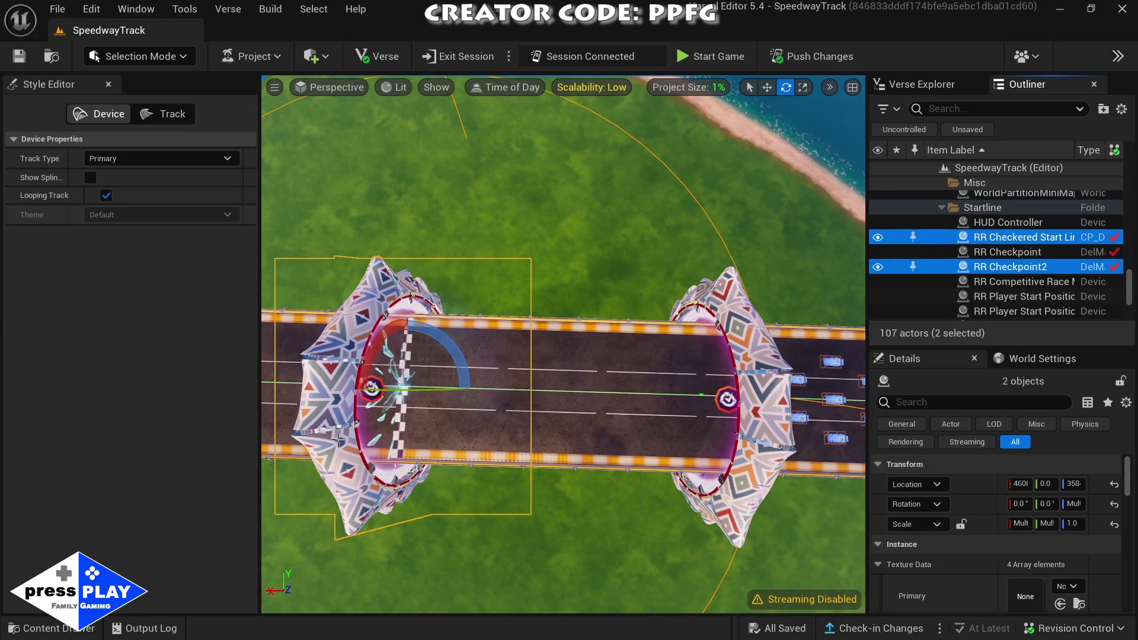
click(769, 89)
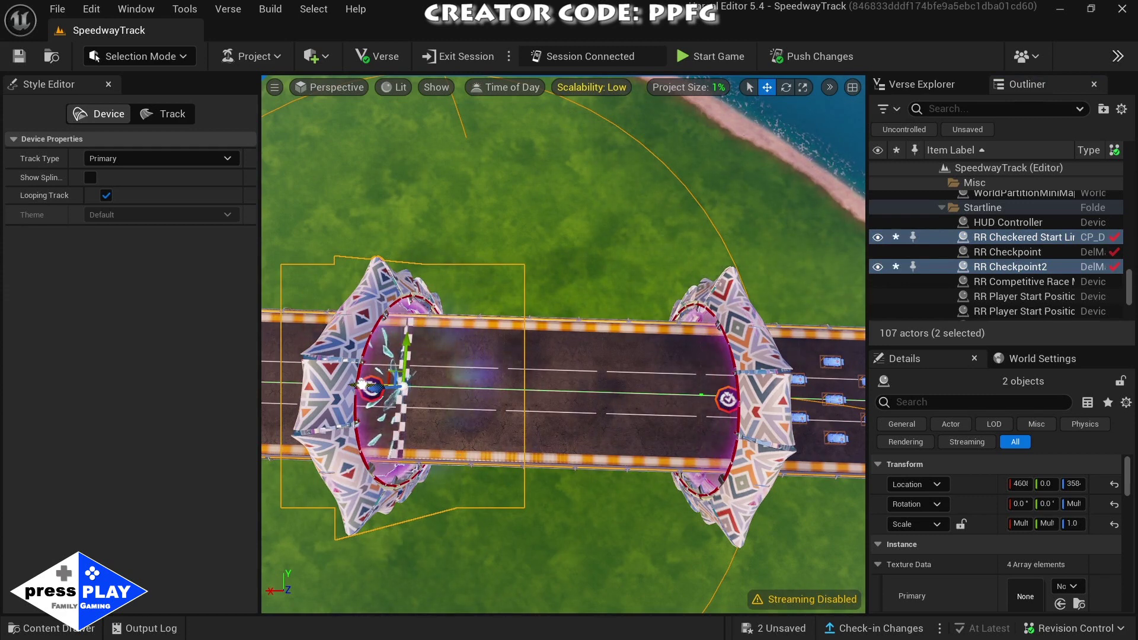
drag(361, 385, 671, 391)
mouse_move(571, 391)
shift+mouse_down()
mouse_move(810, 392)
mouse_move(569, 391)
shift+mouse_up()
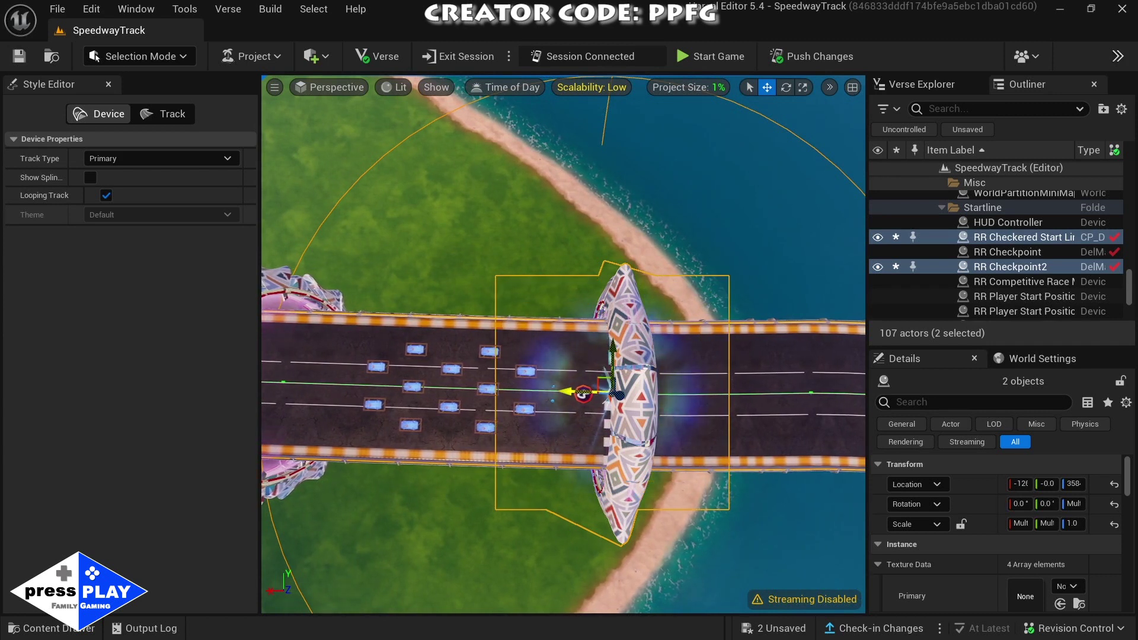
shift+drag(570, 392, 570, 392)
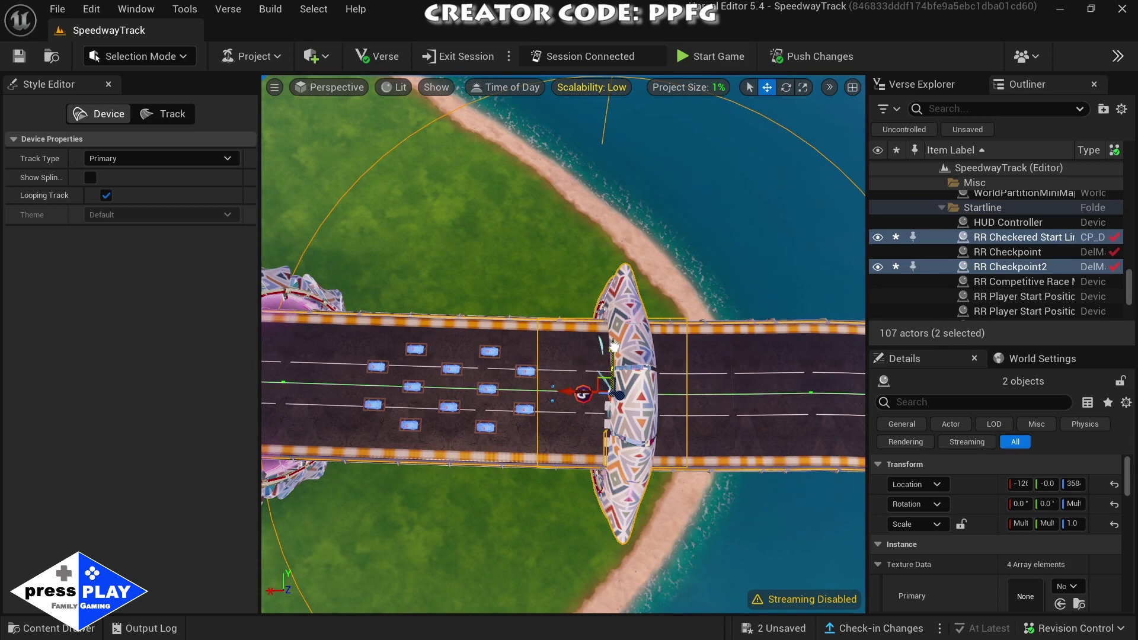
drag(614, 348, 618, 338)
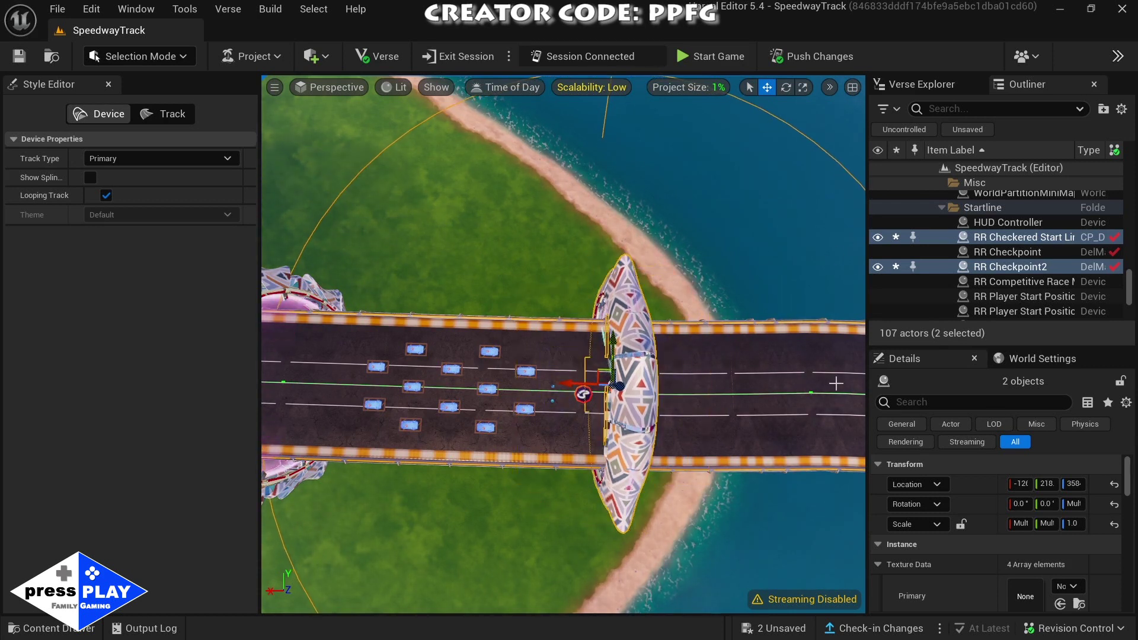
- Save and push the start line and checkpoint changes to the session, then playtest the race by driving into the first banked corner
click(806, 62)
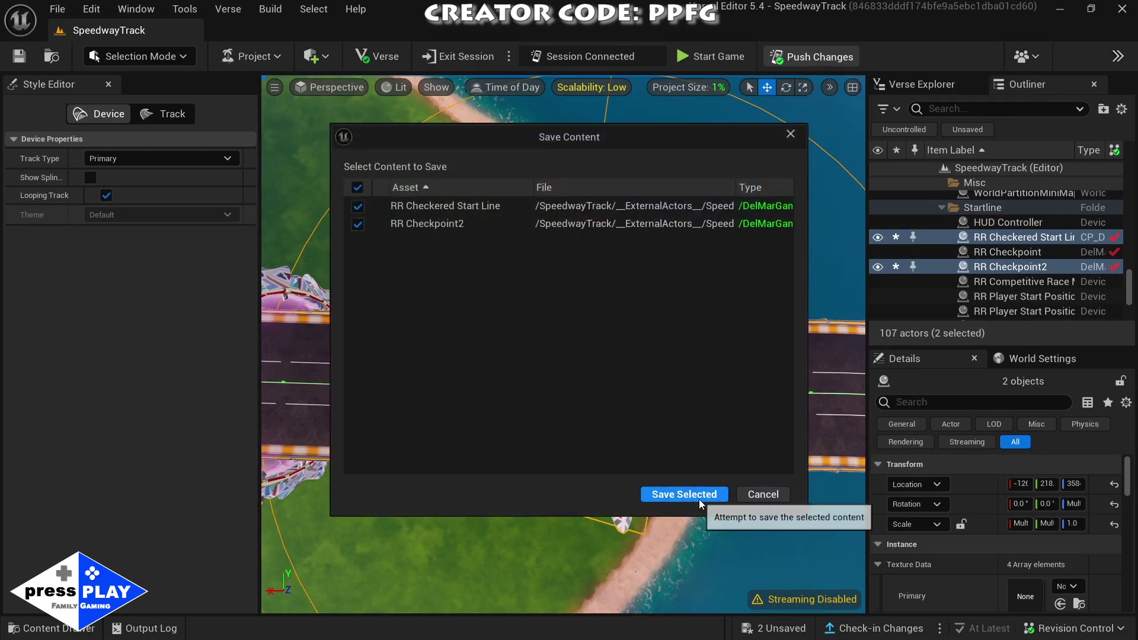
click(703, 496)
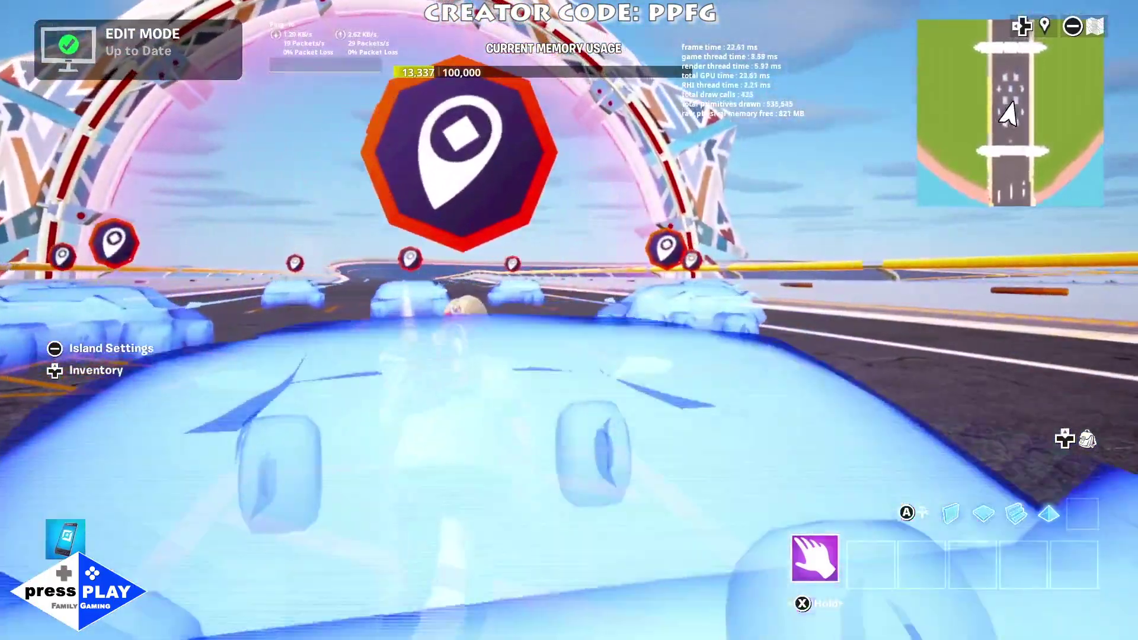
key(Escape)
key(Return)
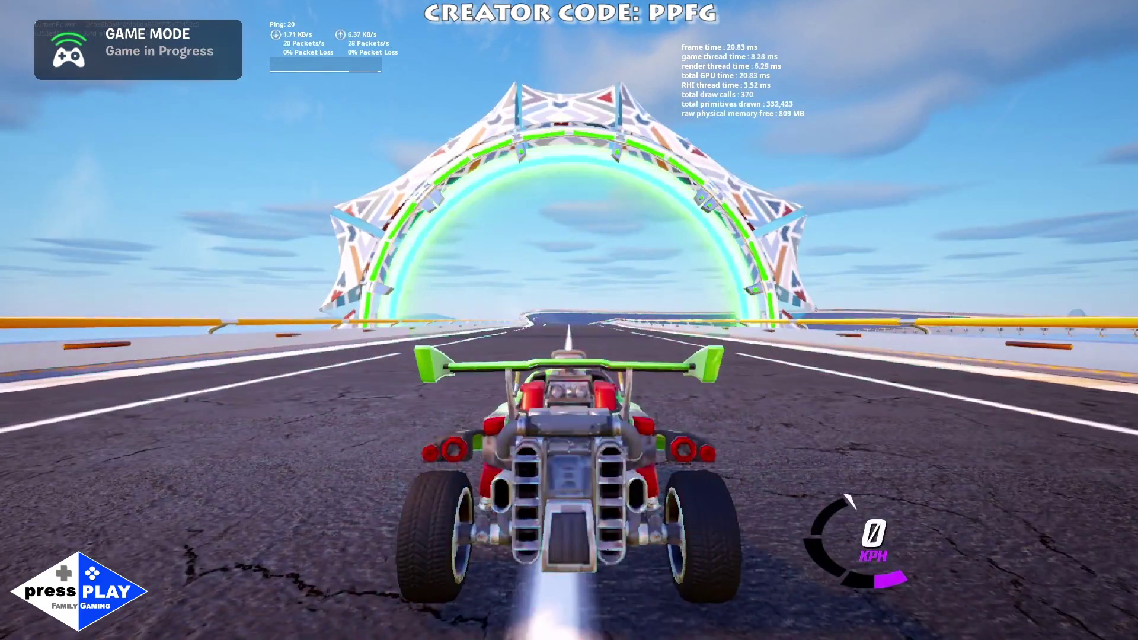
key(w)
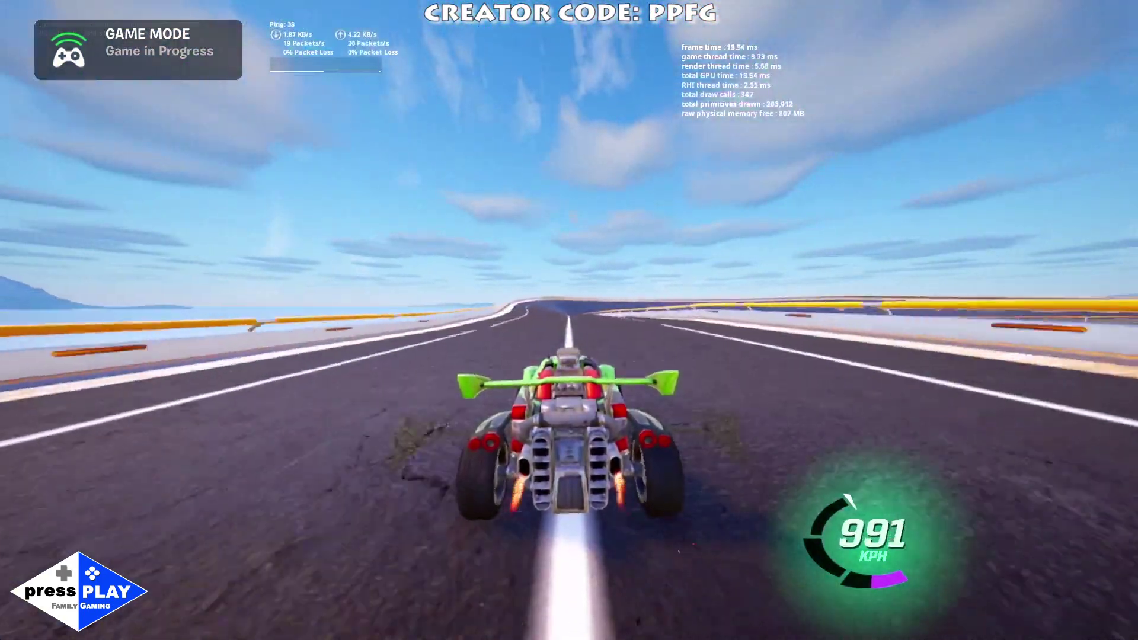
key(d)
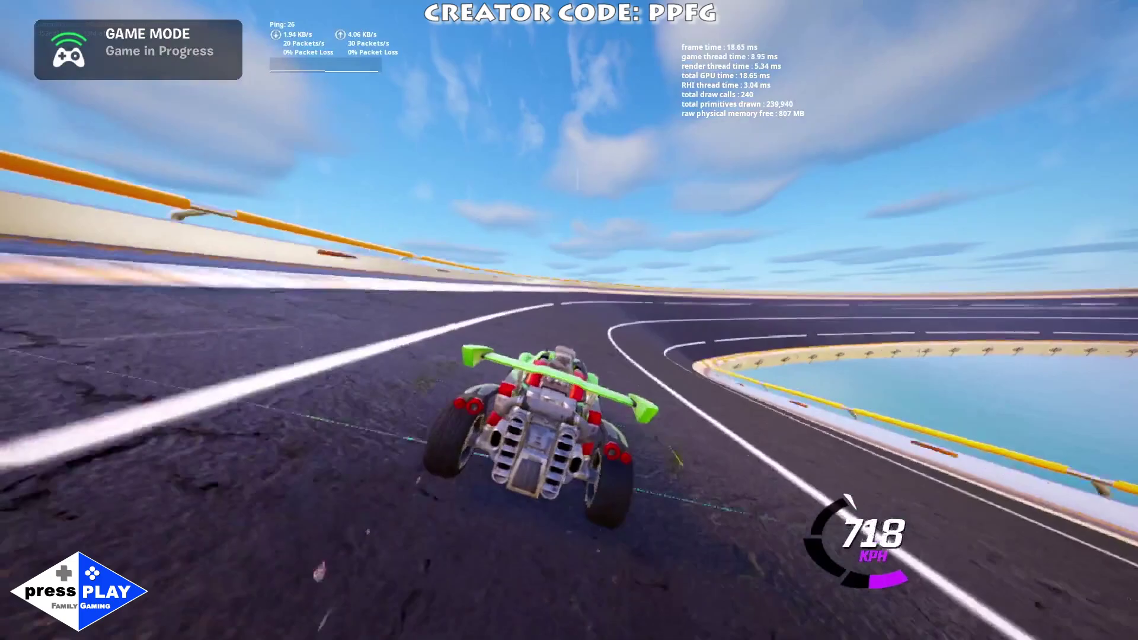